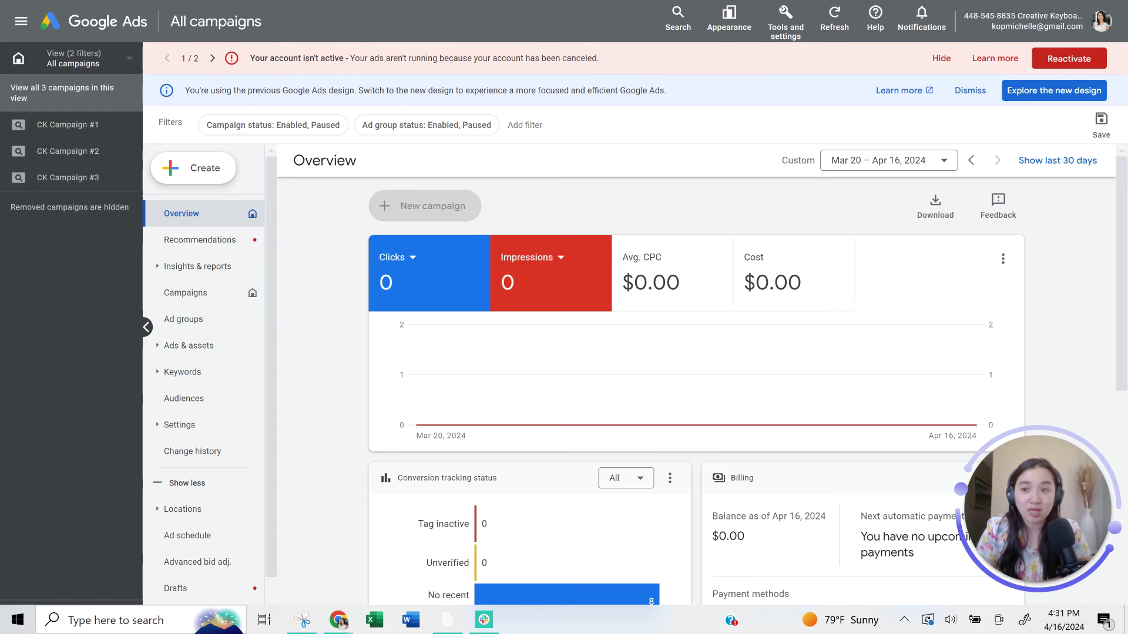
Step: Search for 'ad variation' and open the Ad variations page
click(680, 28)
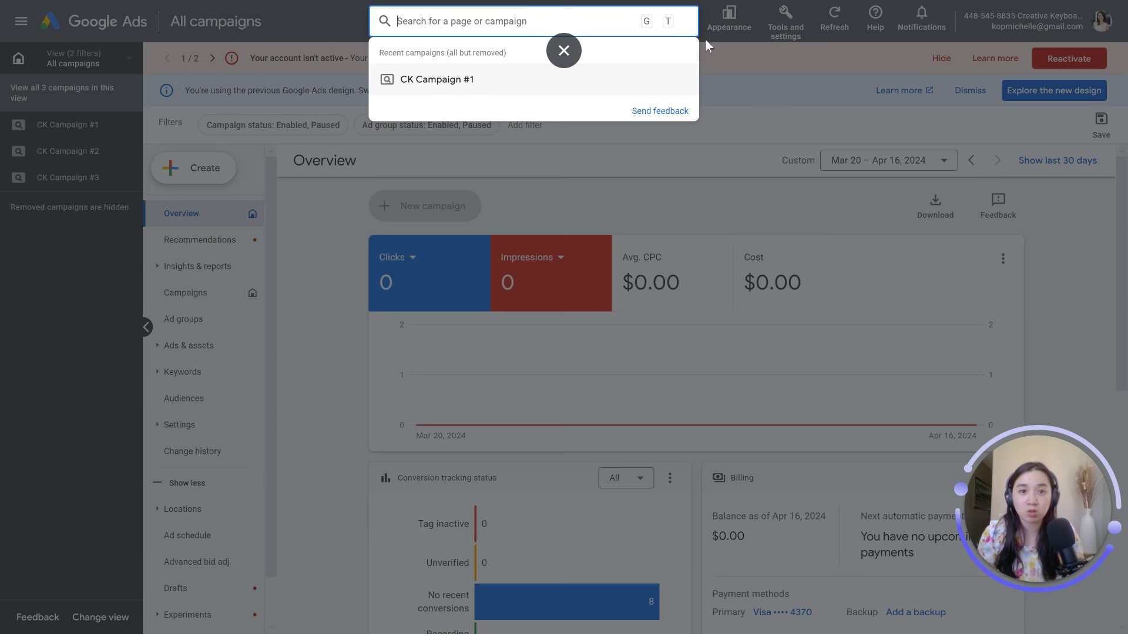
click(723, 56)
click(679, 28)
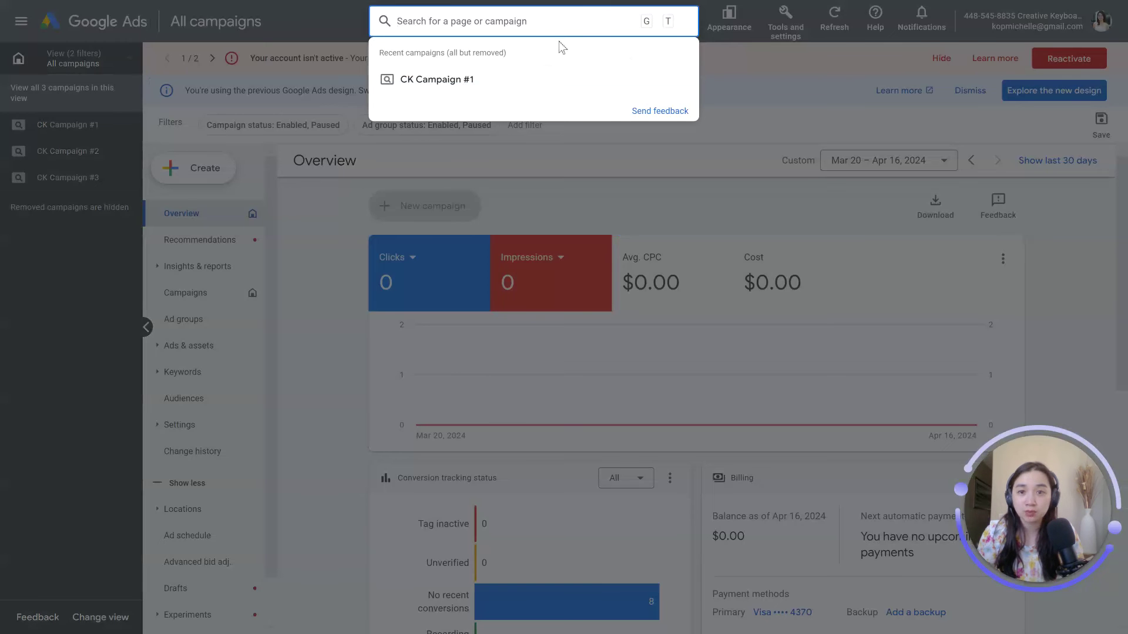
text(ad variation)
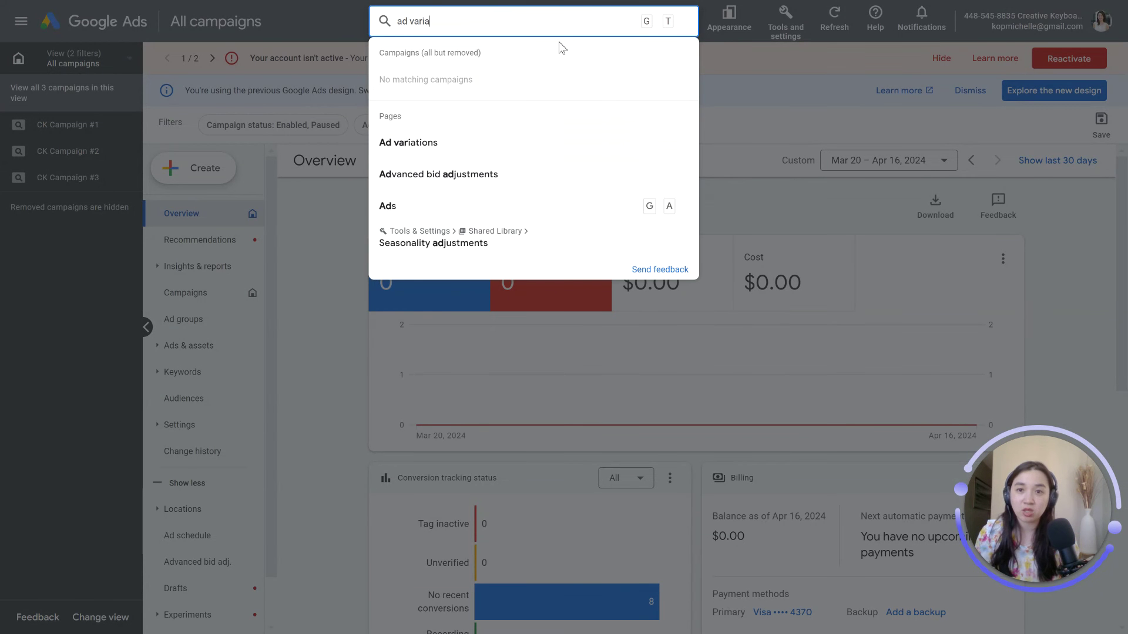
click(477, 142)
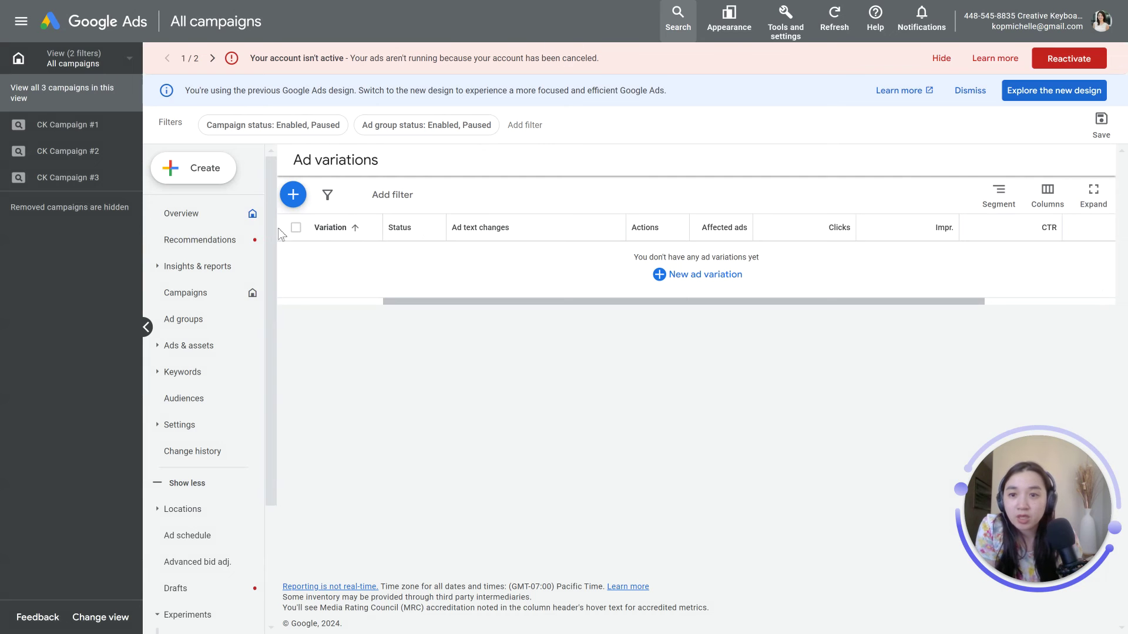
Step: Start a new ad variation limited to CK Campaign #1 only
click(296, 197)
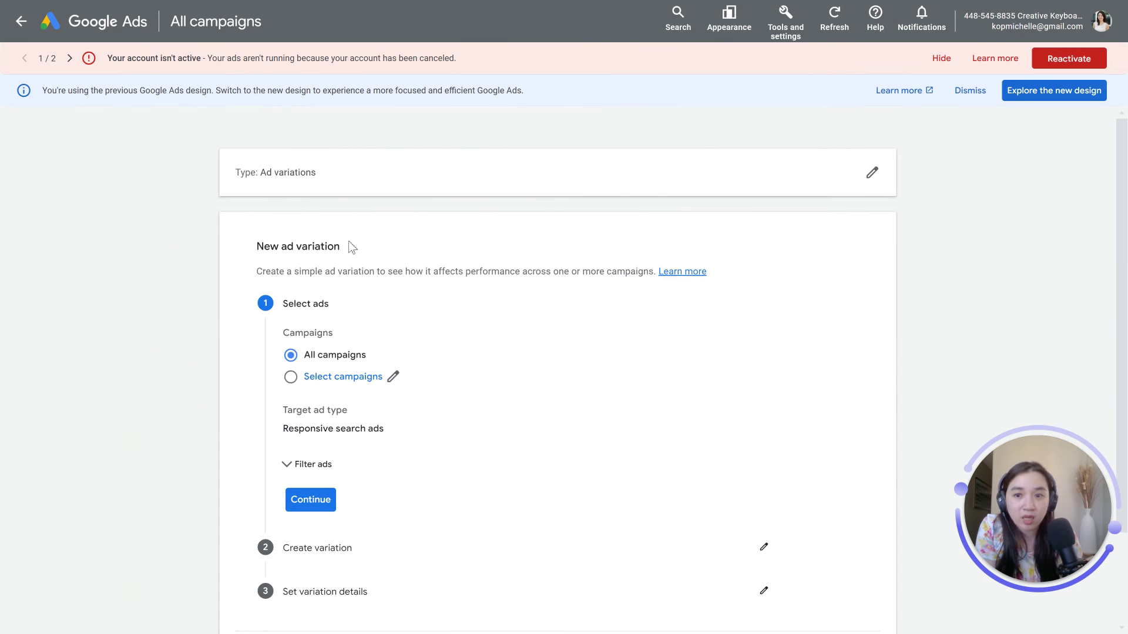
click(363, 308)
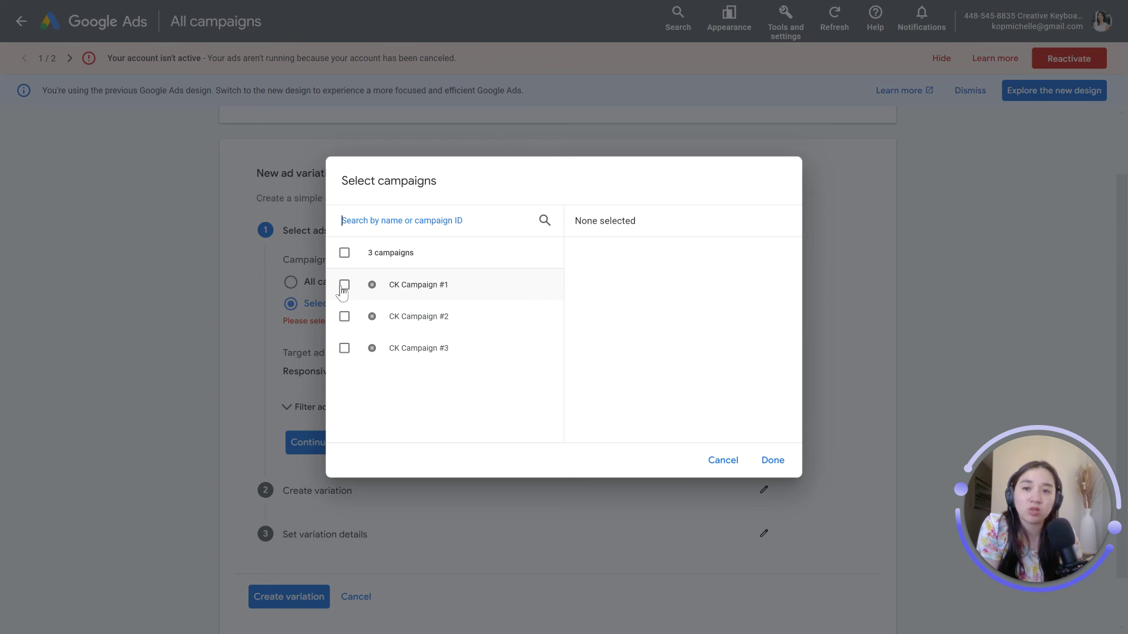
click(343, 288)
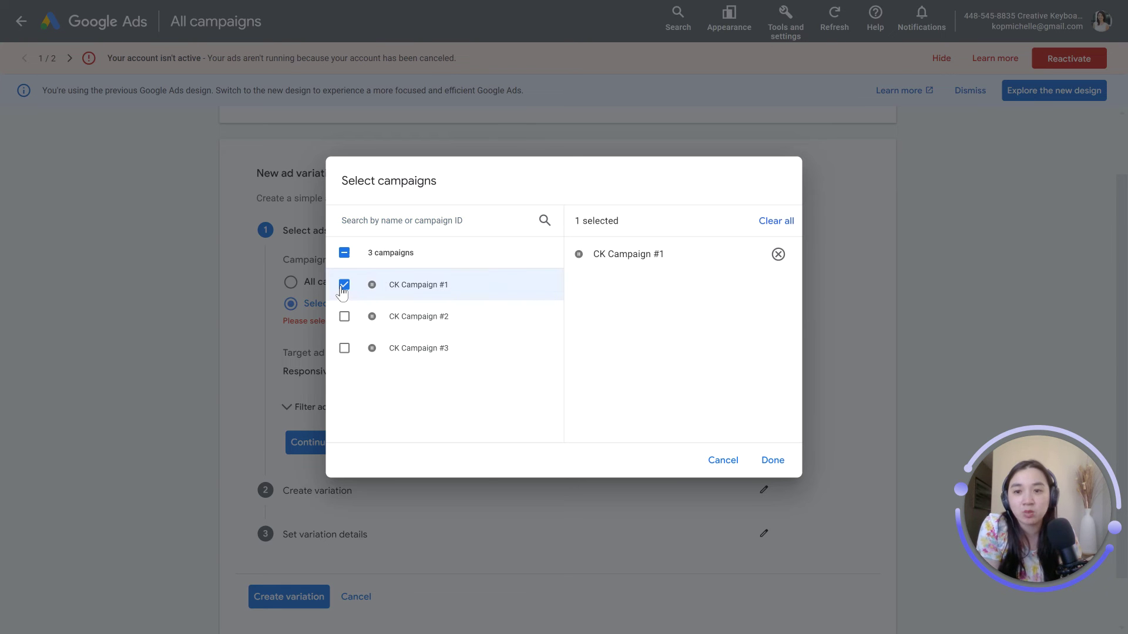
click(773, 464)
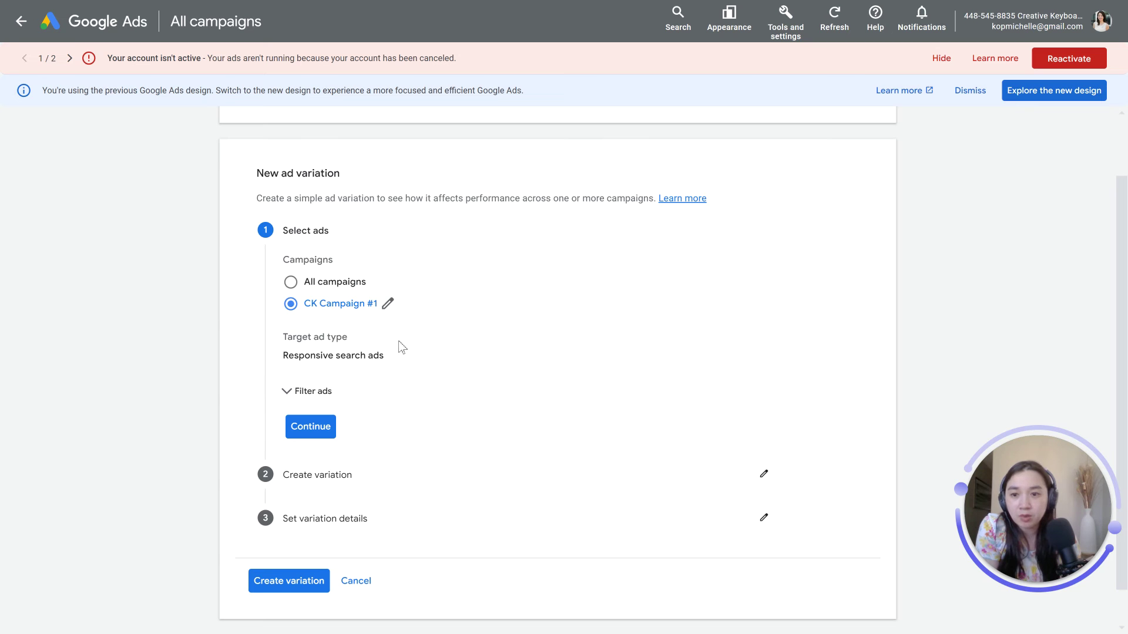
click(322, 398)
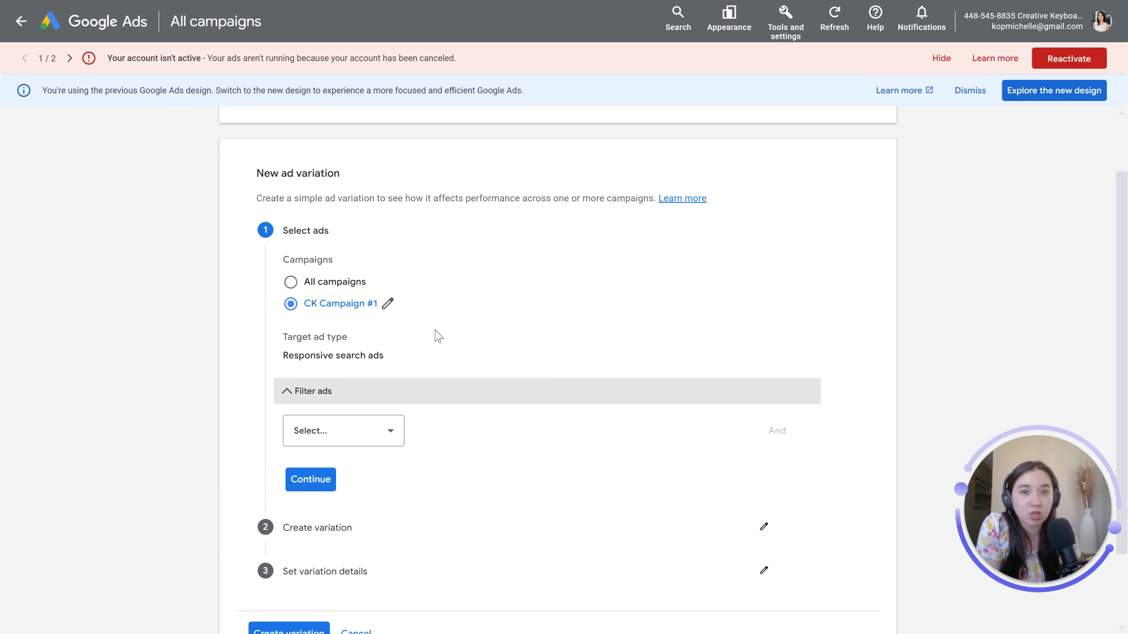
Step: Review the Filter ads field options and close the list without choosing a filter
click(381, 441)
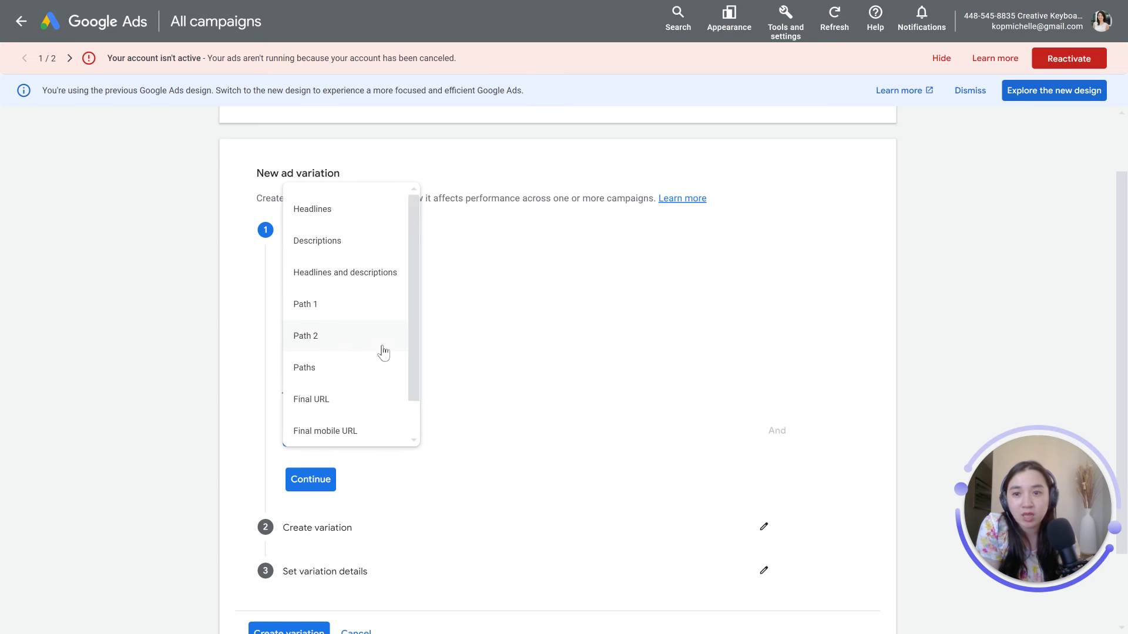
scroll(376, 364, down, 2)
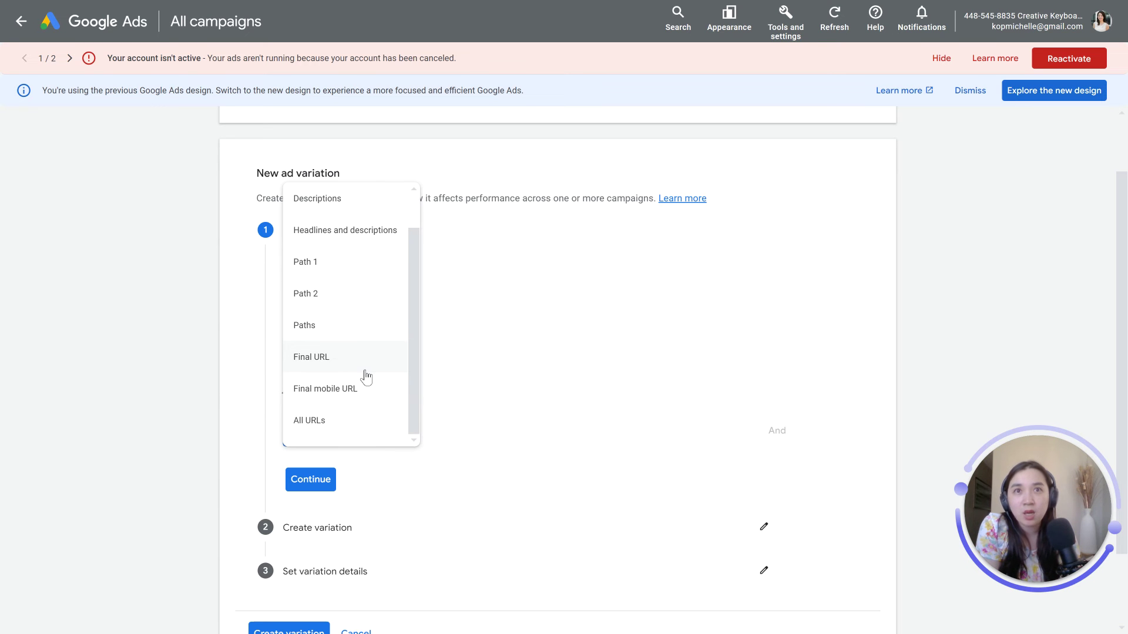
scroll(366, 377, up, 1)
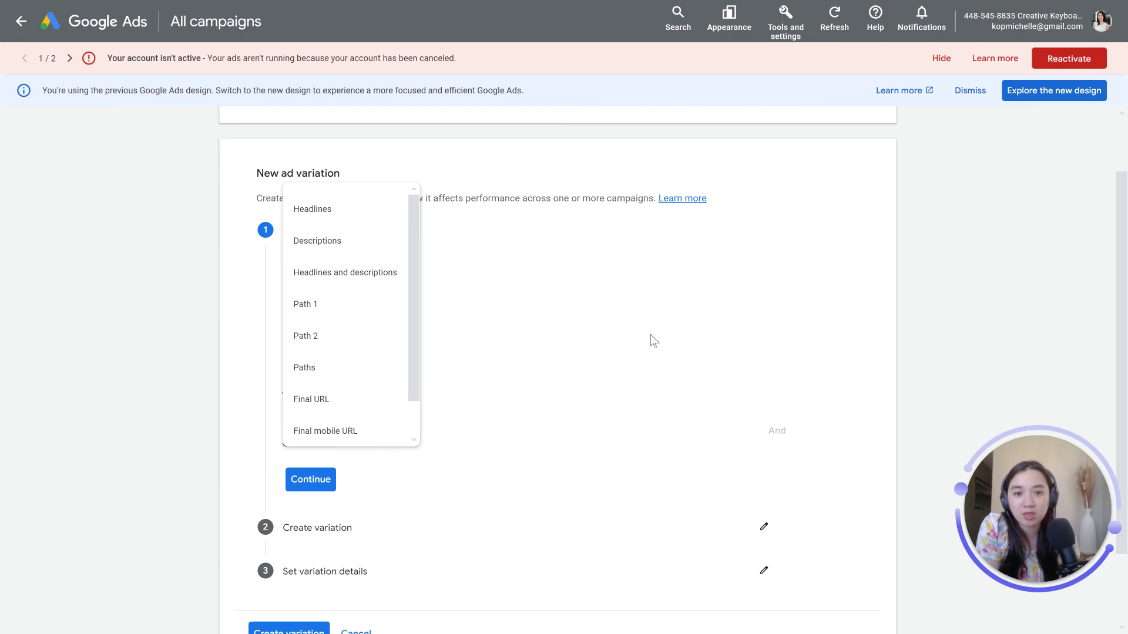
click(804, 348)
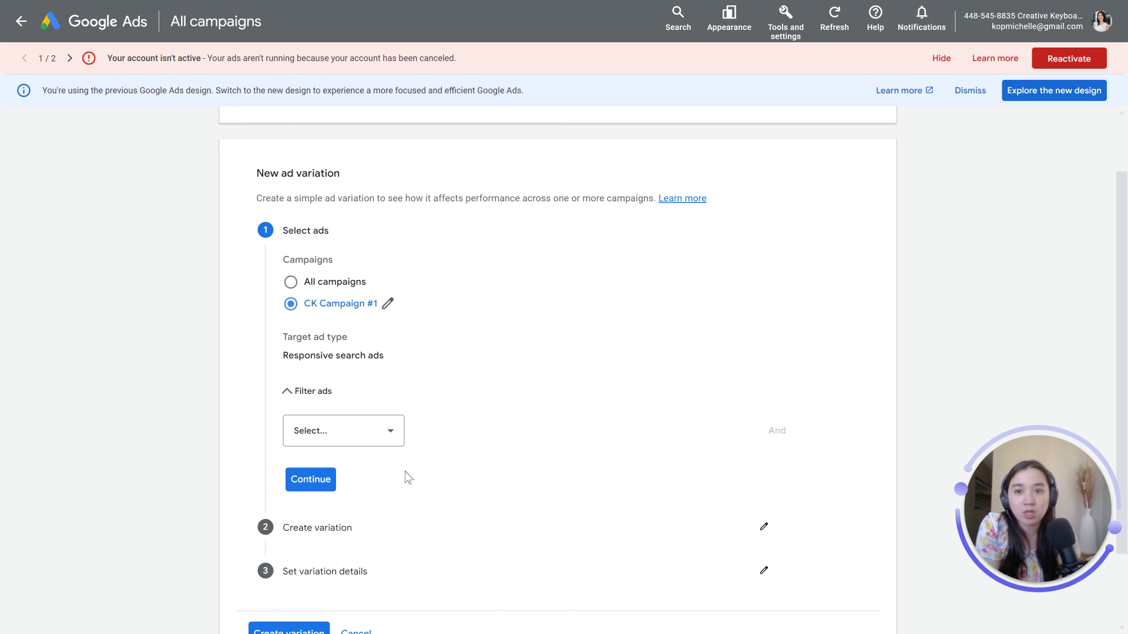
click(326, 481)
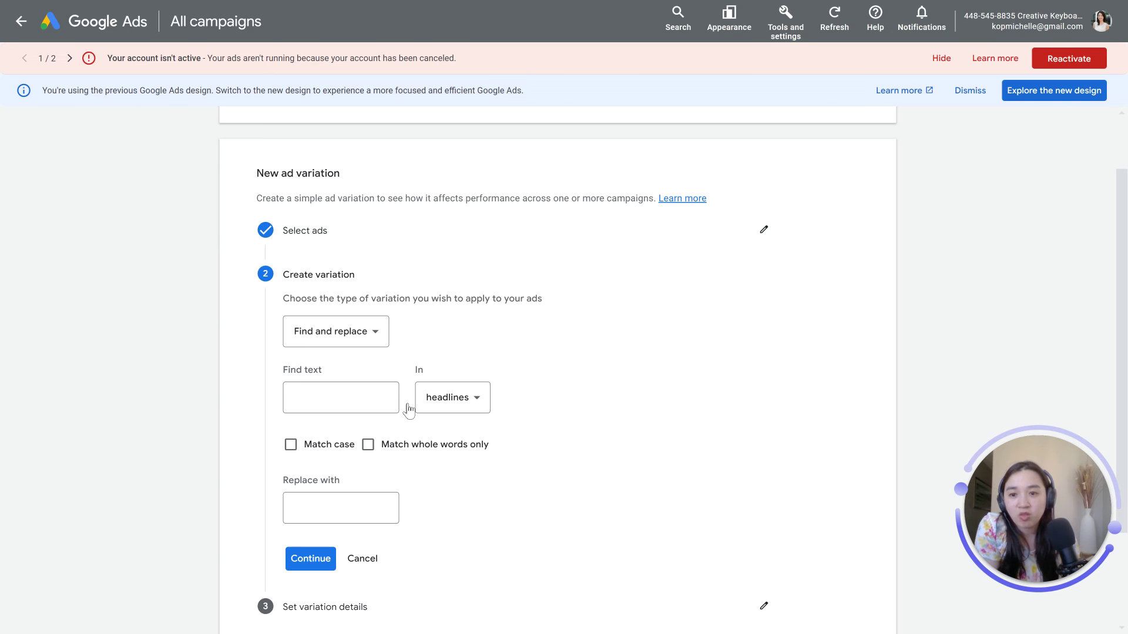
click(374, 333)
click(367, 375)
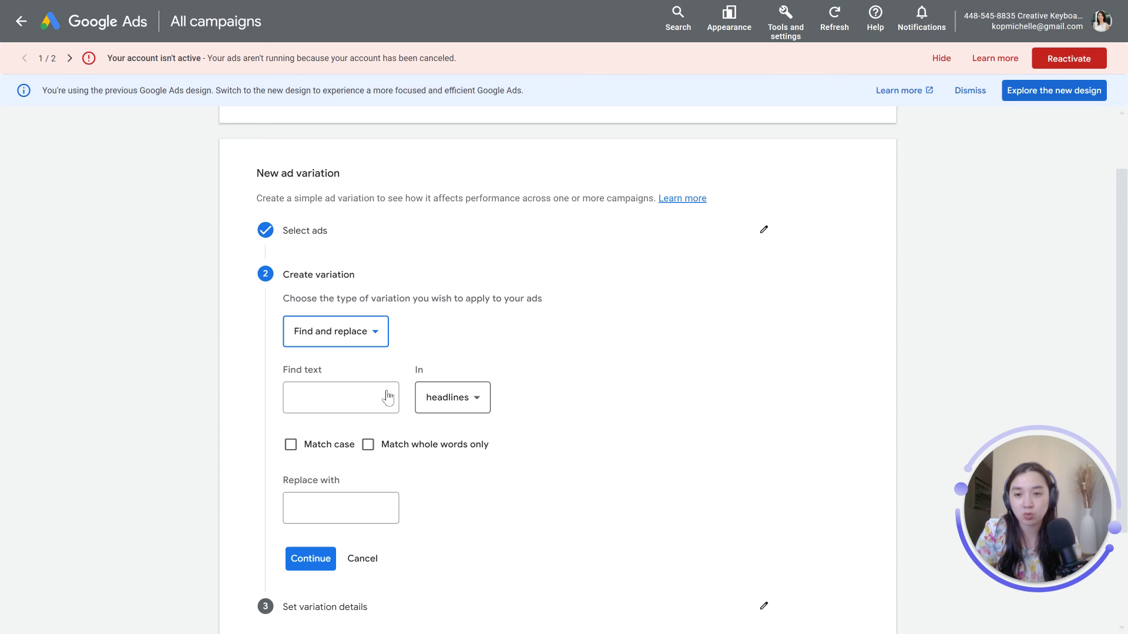
click(320, 397)
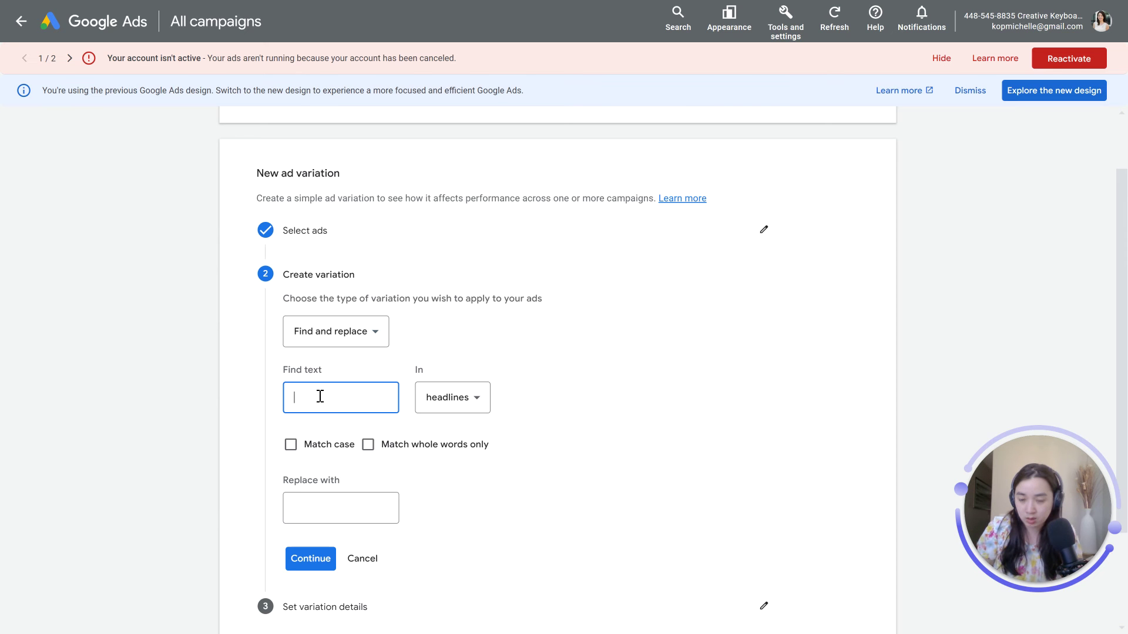
text(https://www.url.com/)
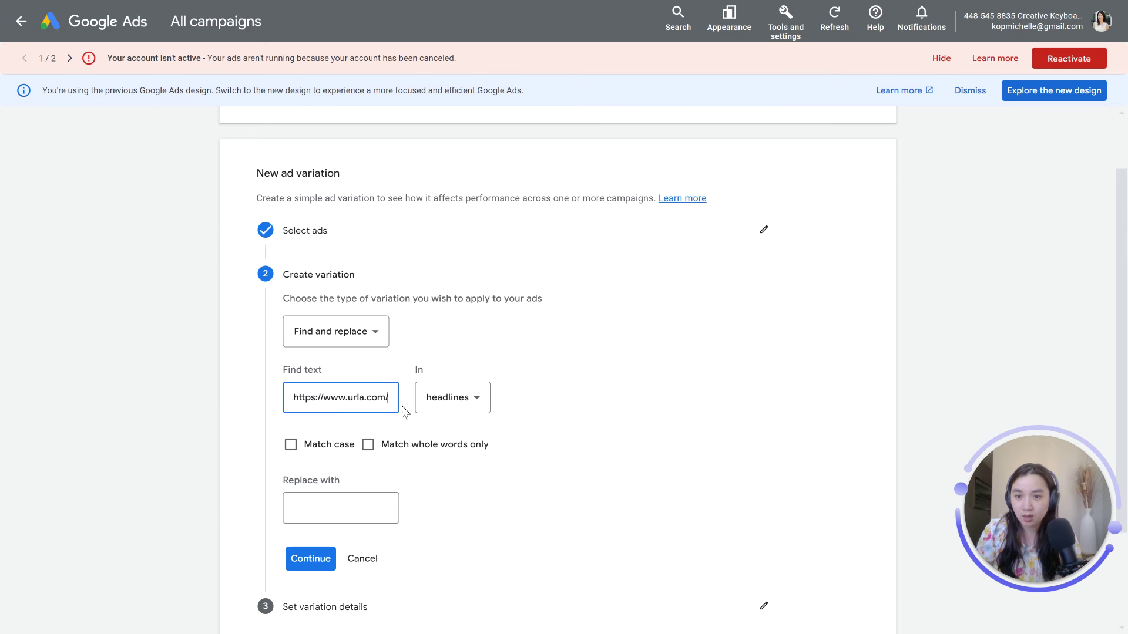
click(448, 402)
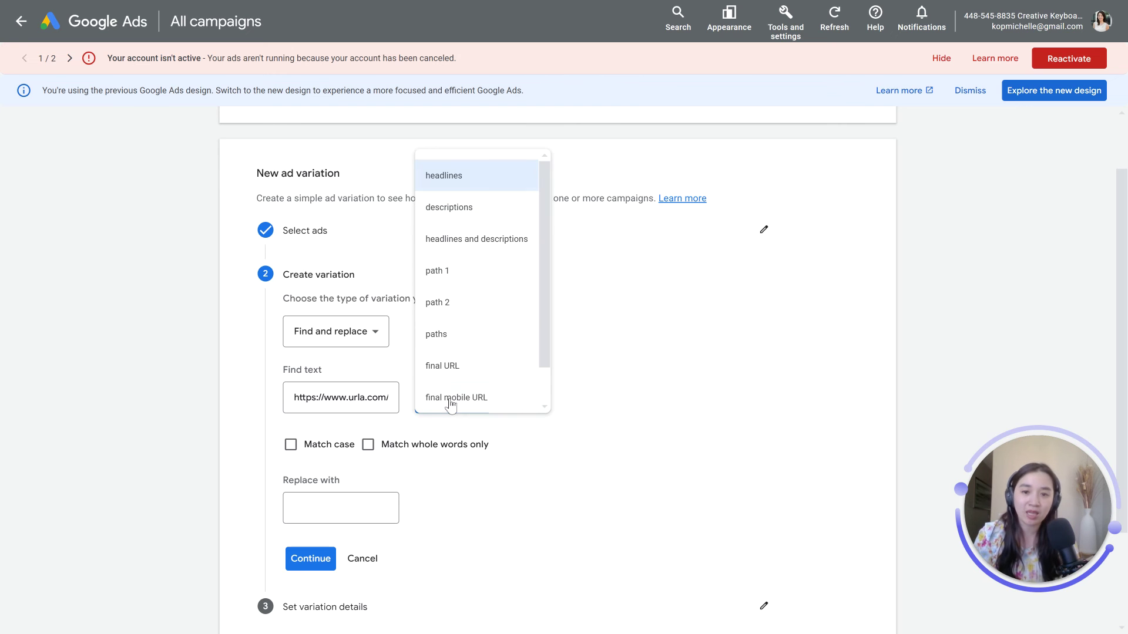
click(466, 365)
click(358, 511)
text(https://www.urla.com/)
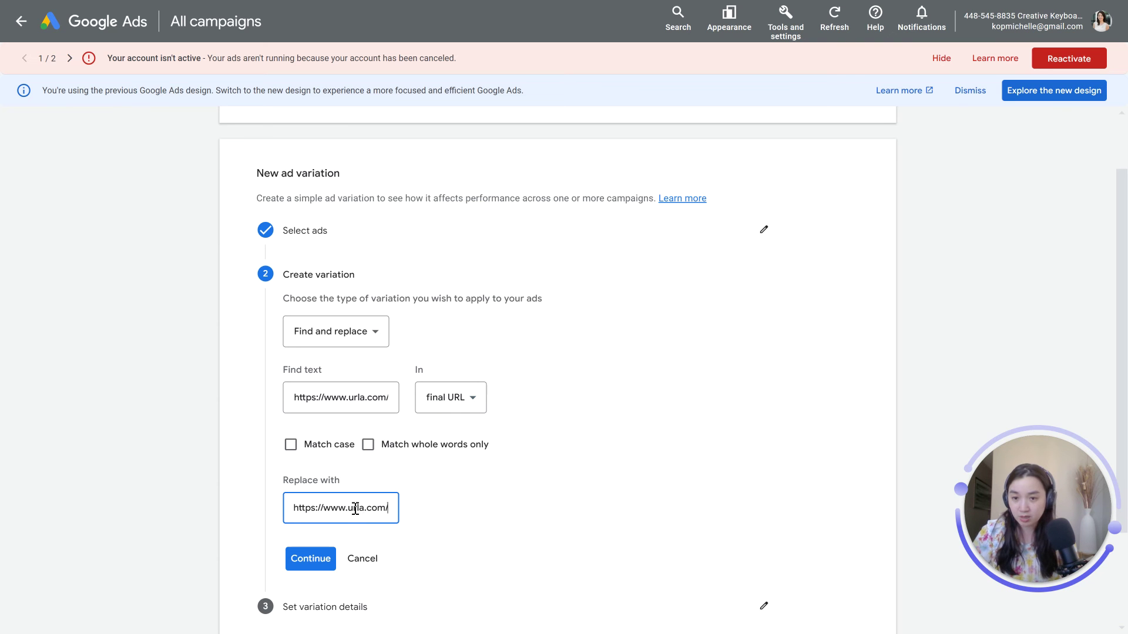
click(367, 509)
key(BackSpace)
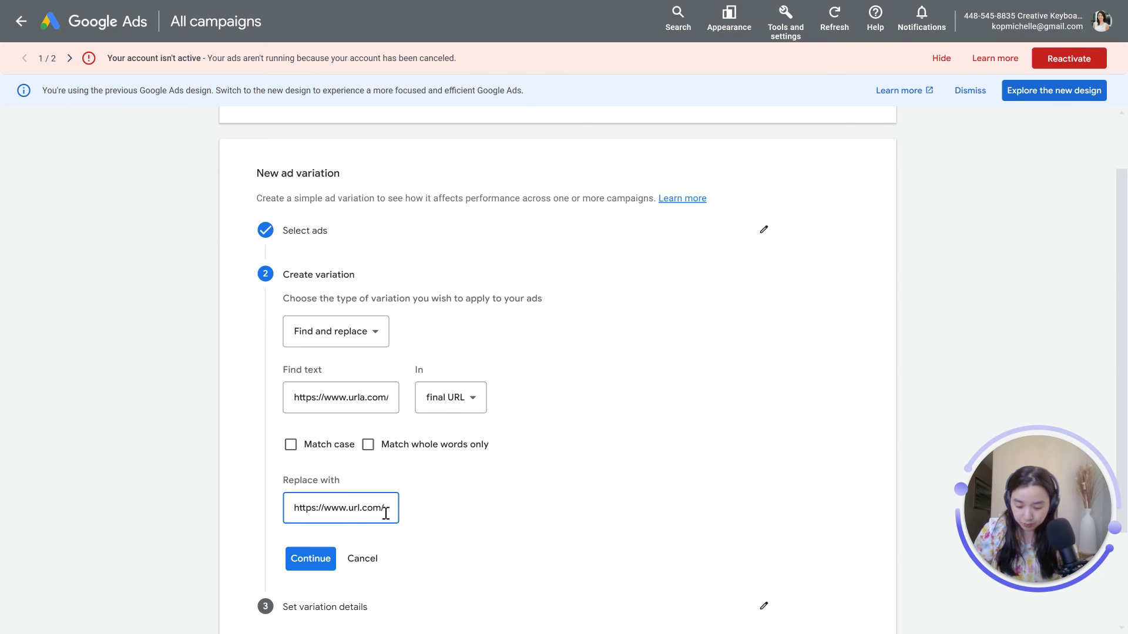
text(b)
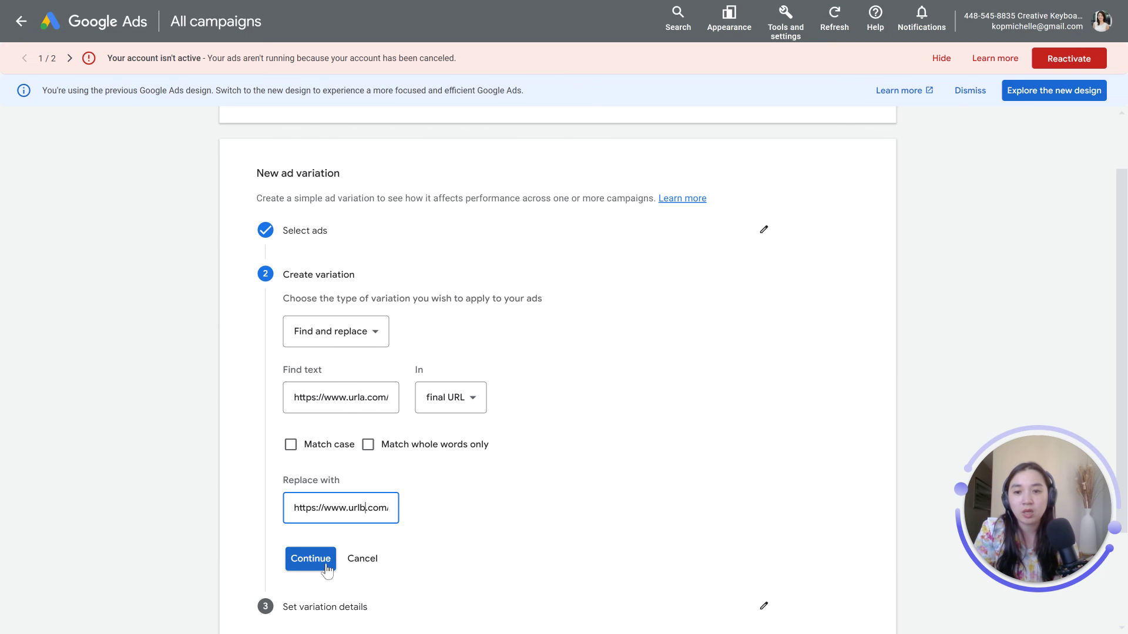
scroll(434, 520, down, 1)
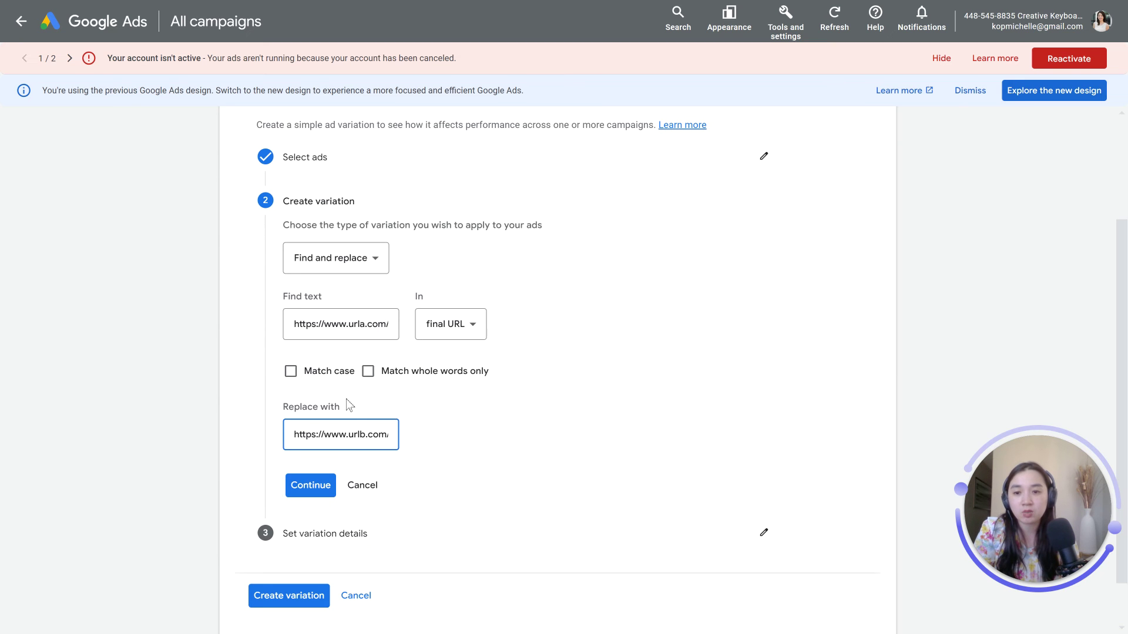
click(311, 485)
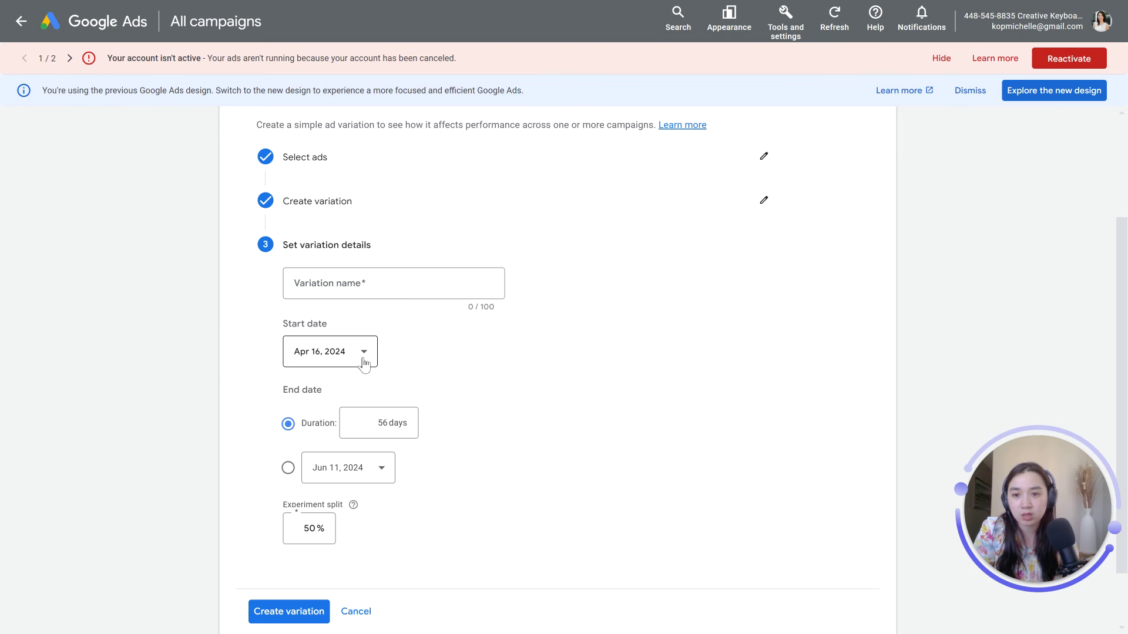
Step: Name the variation 'a/b test' ending Jun 11, 2024 at 50% split, then discard the form
click(344, 283)
text(a)
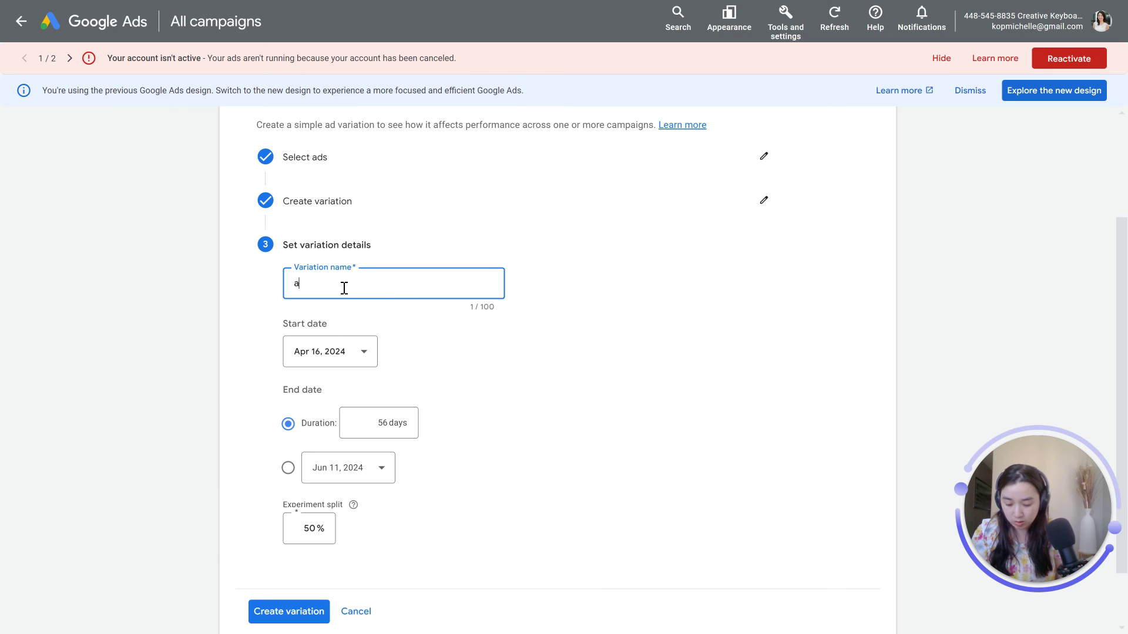
text(/b test)
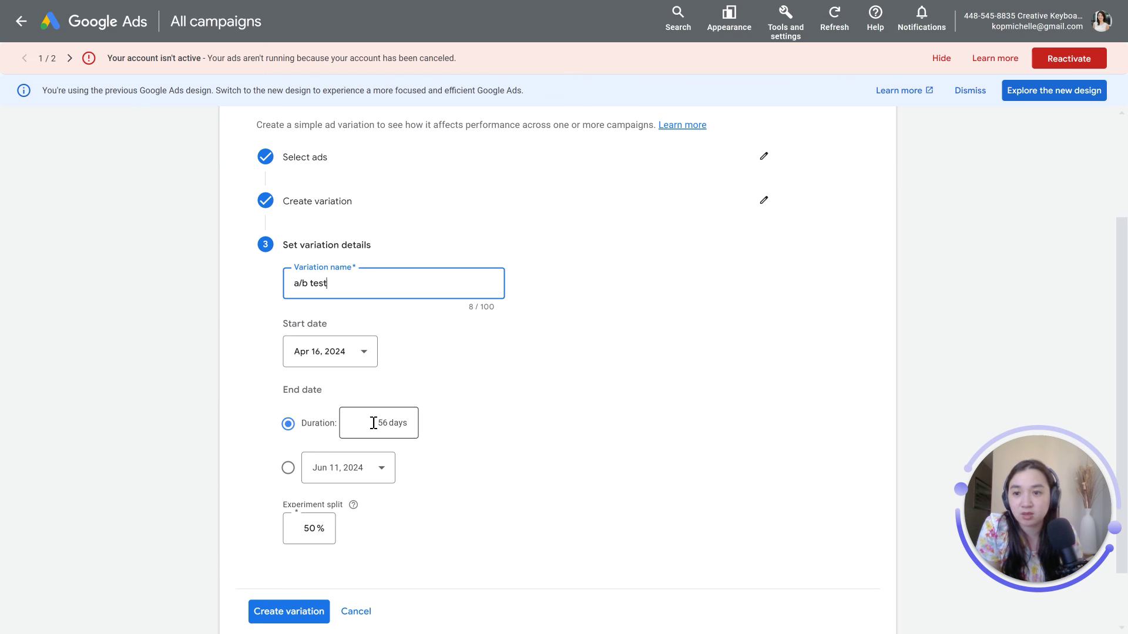
click(287, 469)
click(391, 468)
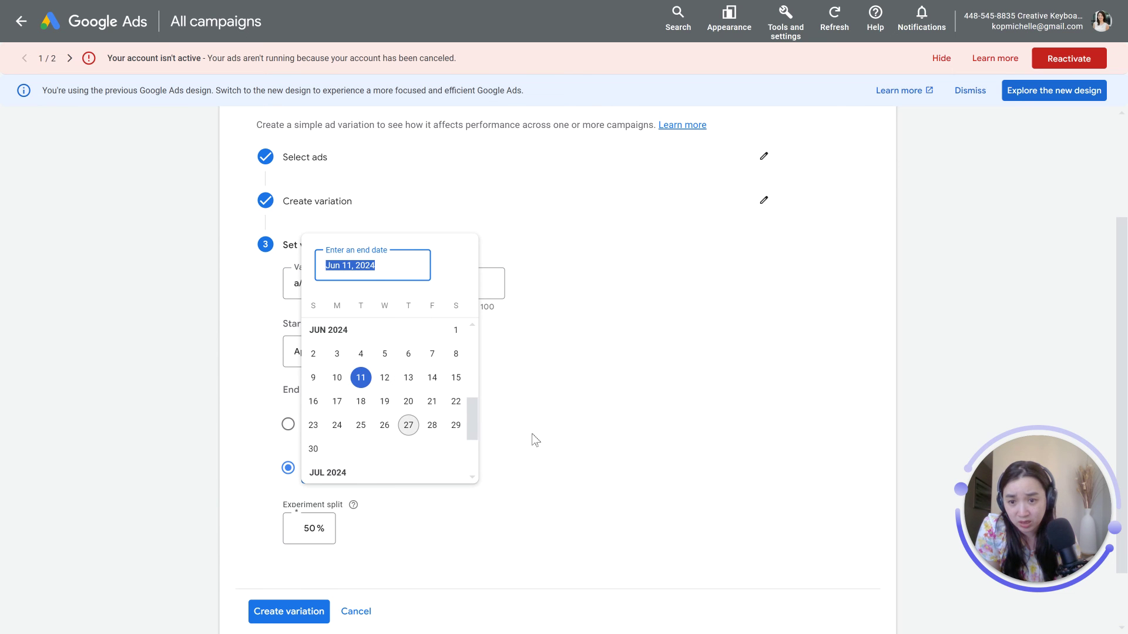
click(558, 436)
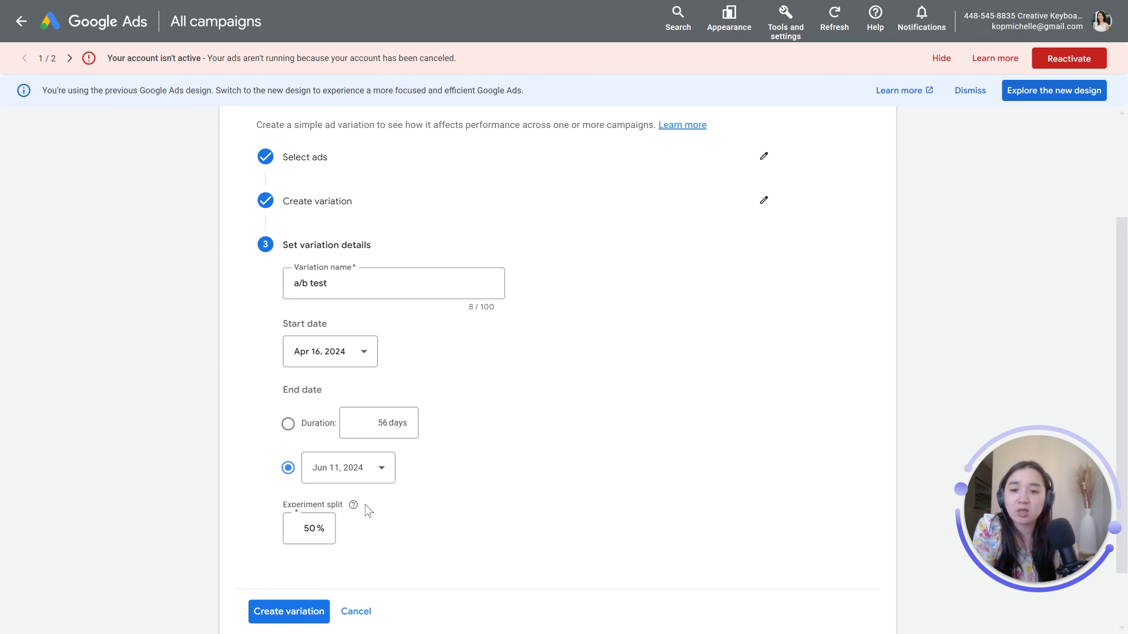
mouse_move(355, 507)
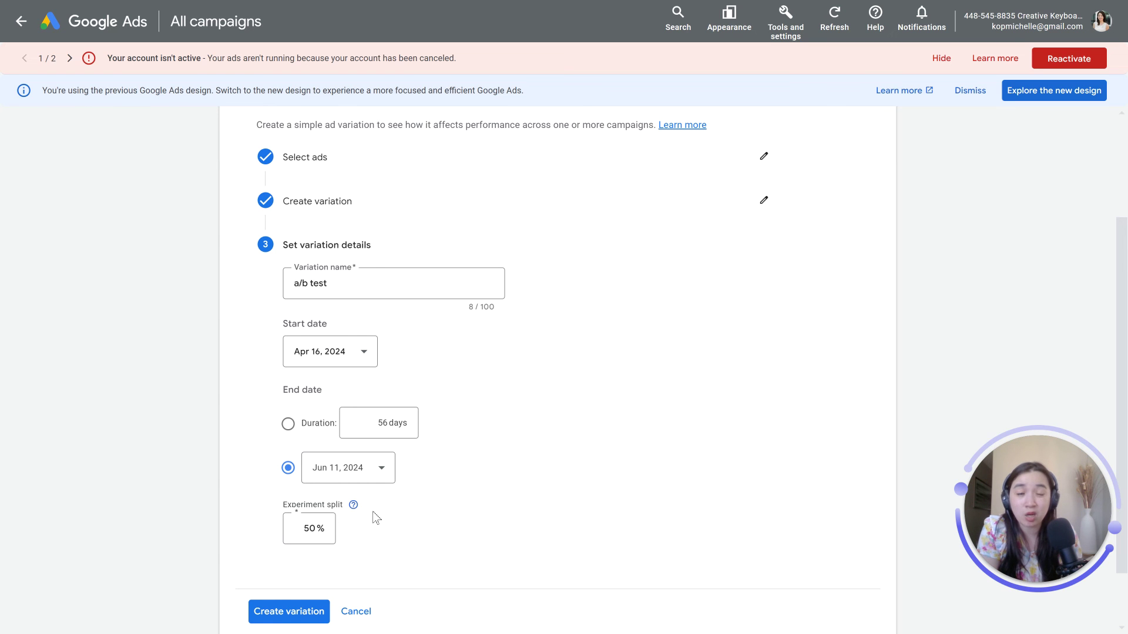
click(357, 616)
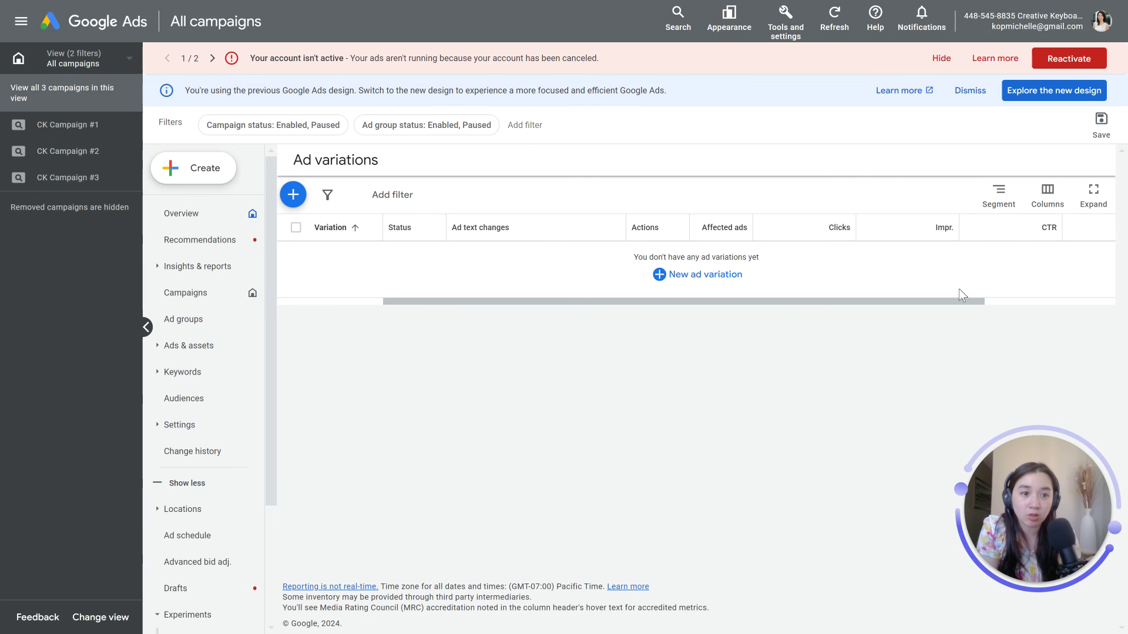
Step: Scroll the empty Ad variations table sideways to view the Avg. CPC and Cost columns
click(992, 302)
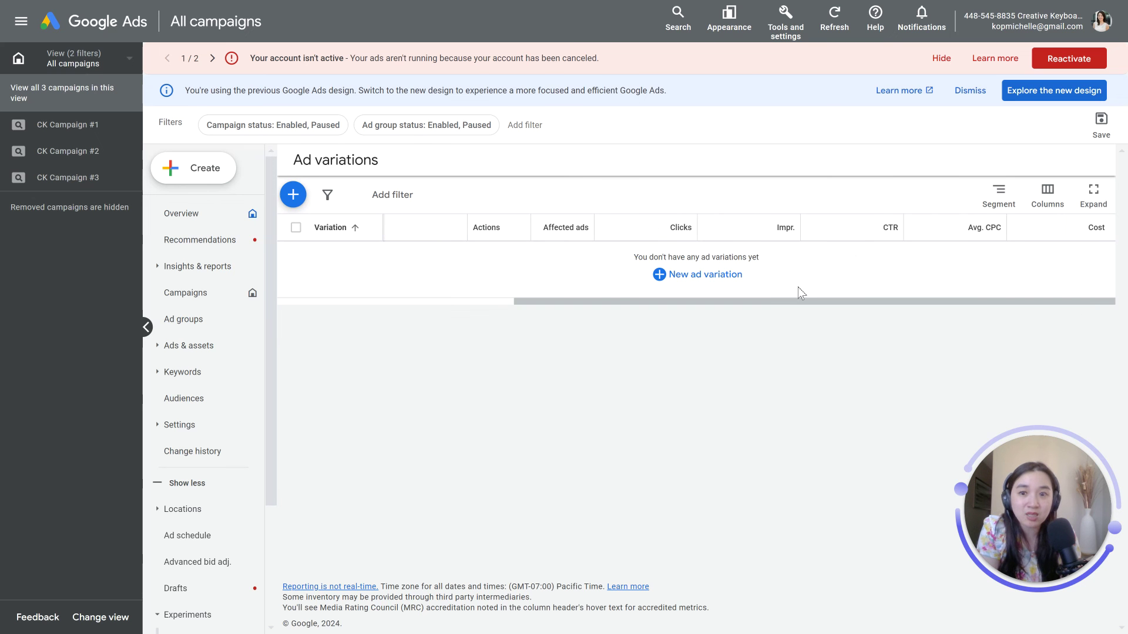
drag(763, 308, 855, 323)
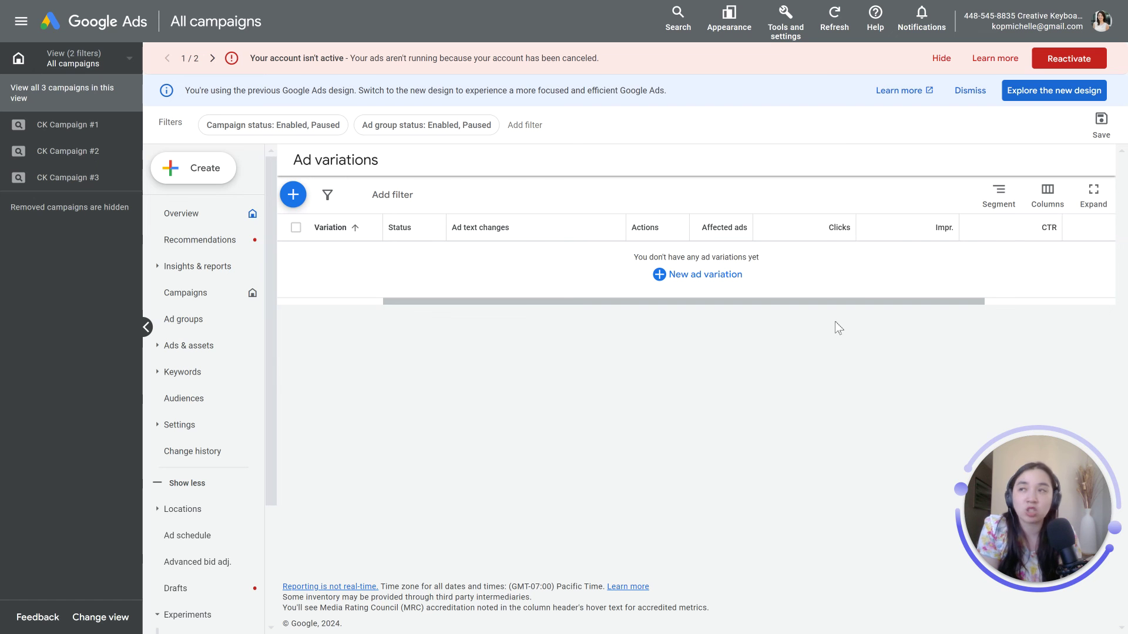
Step: Start another new ad variation for all campaigns and expand its Find and replace step
click(293, 194)
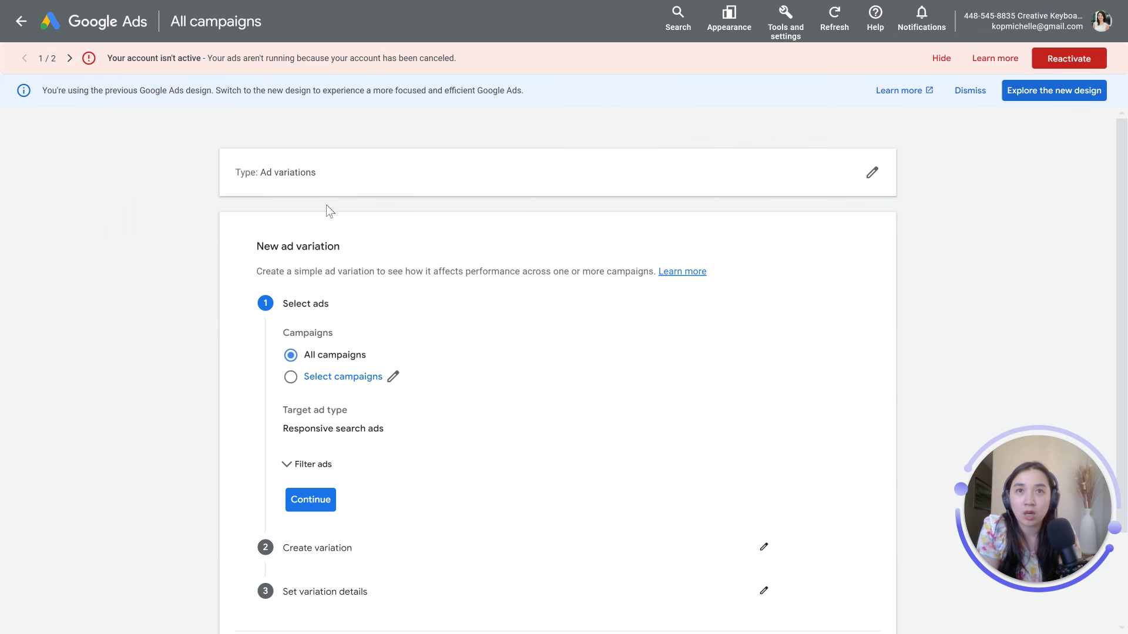
scroll(453, 462, down, 2)
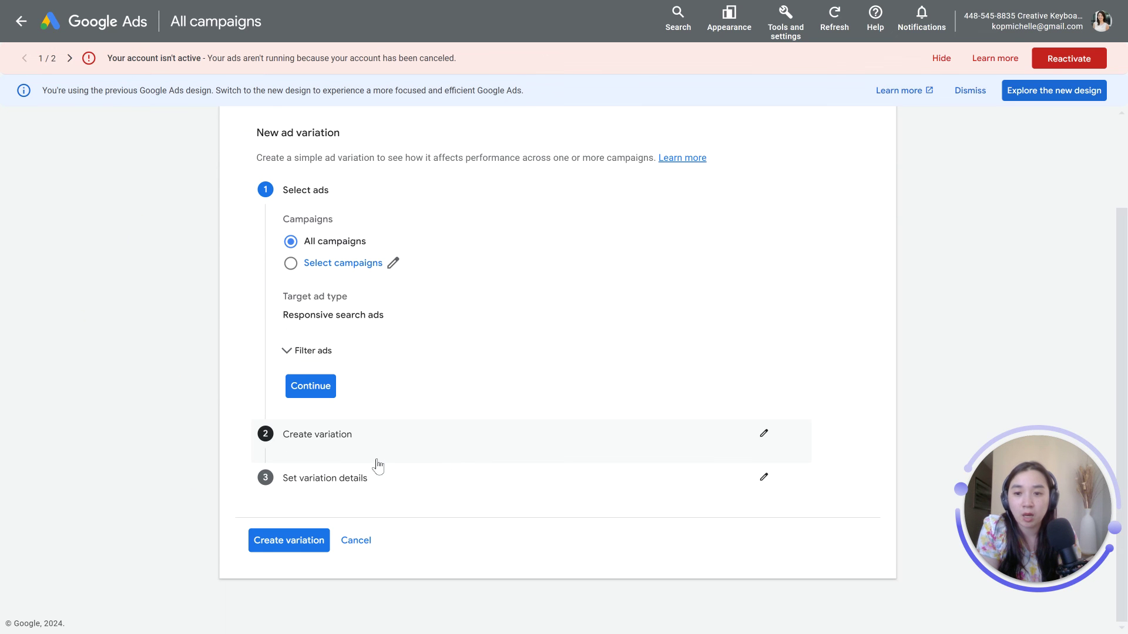
click(401, 444)
scroll(401, 447, down, 2)
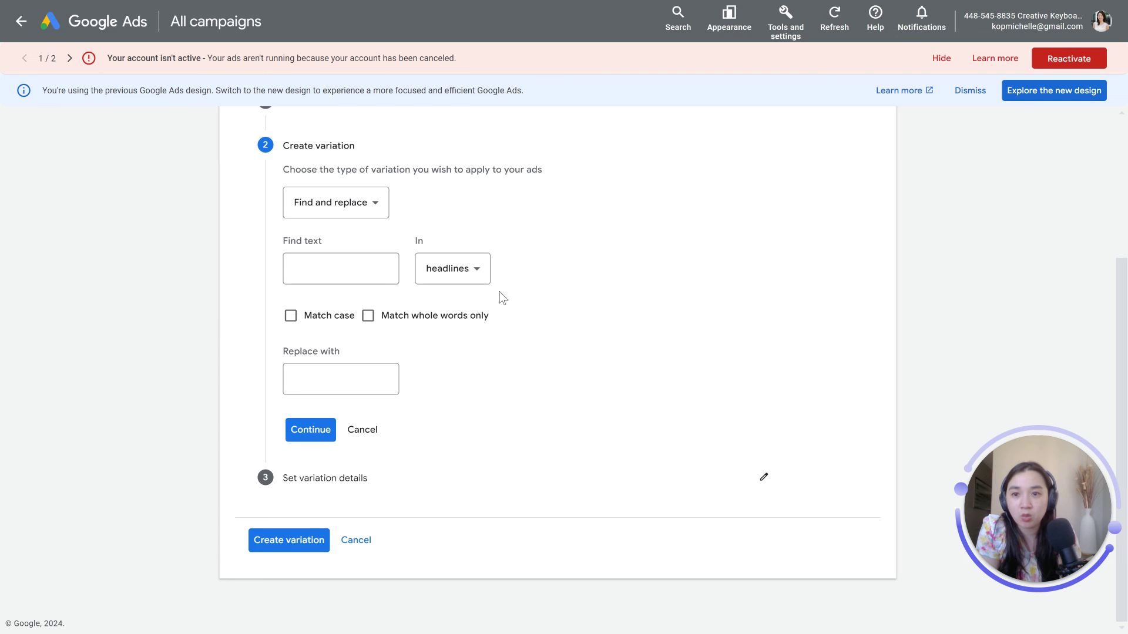
scroll(501, 298, up, 1)
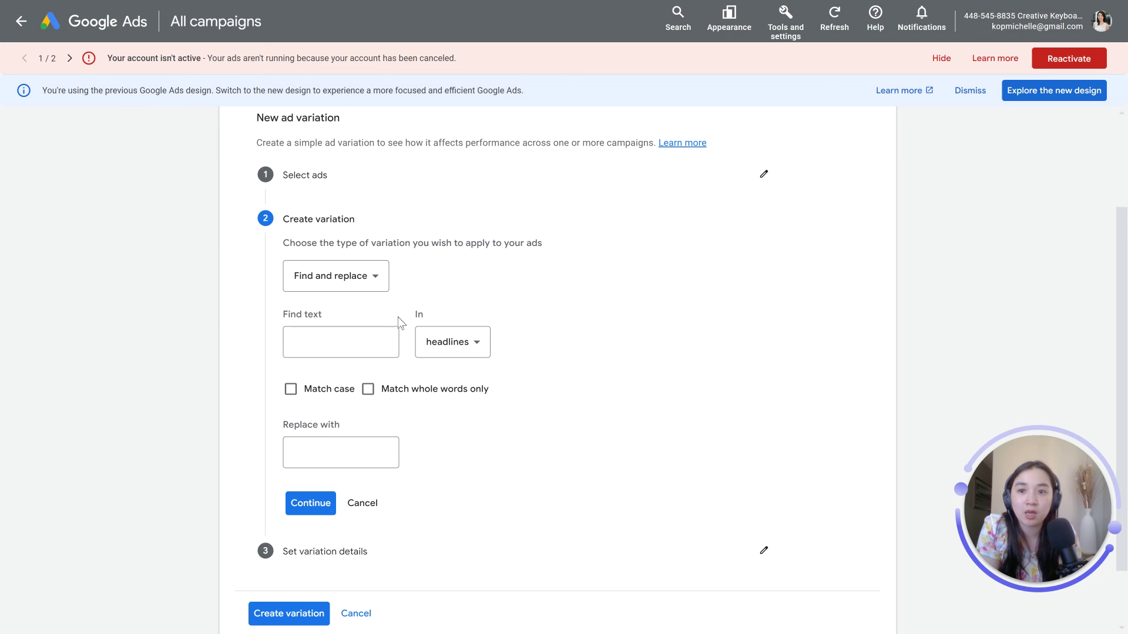
Step: Review the In field options down to all URLs, then advance to the variation details
click(446, 351)
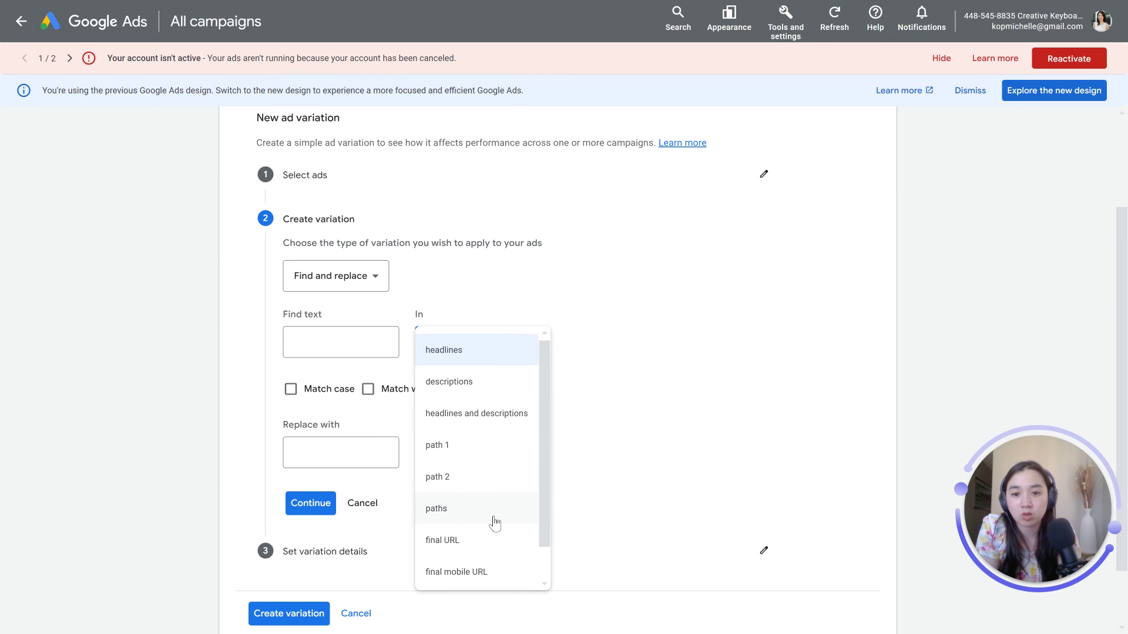
scroll(496, 523, down, 1)
scroll(499, 506, up, 1)
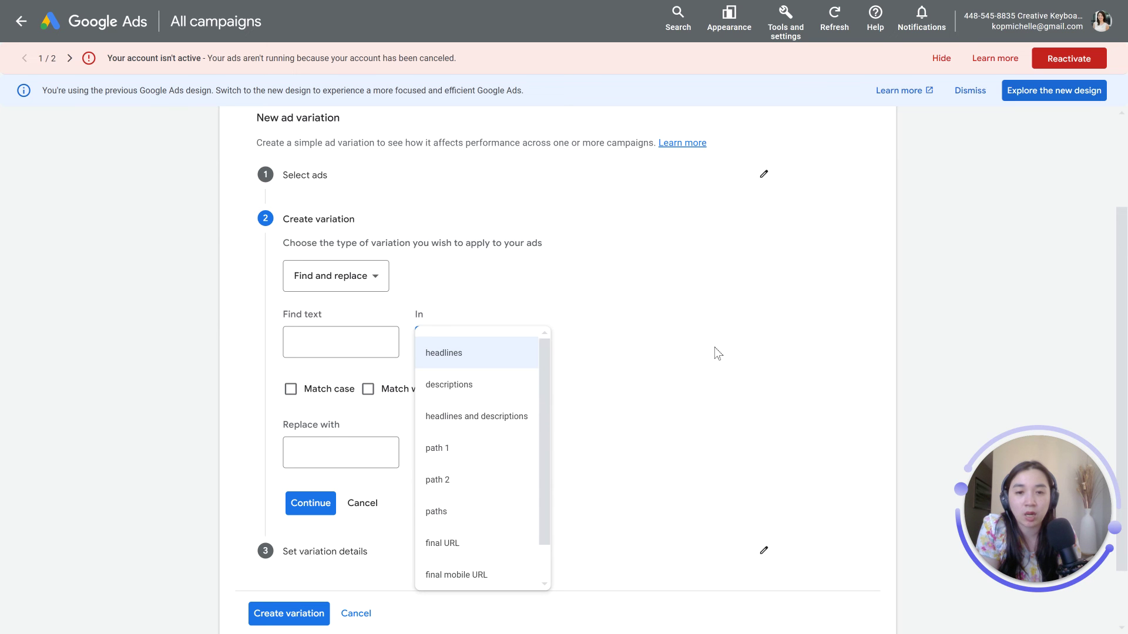
drag(546, 403, 544, 477)
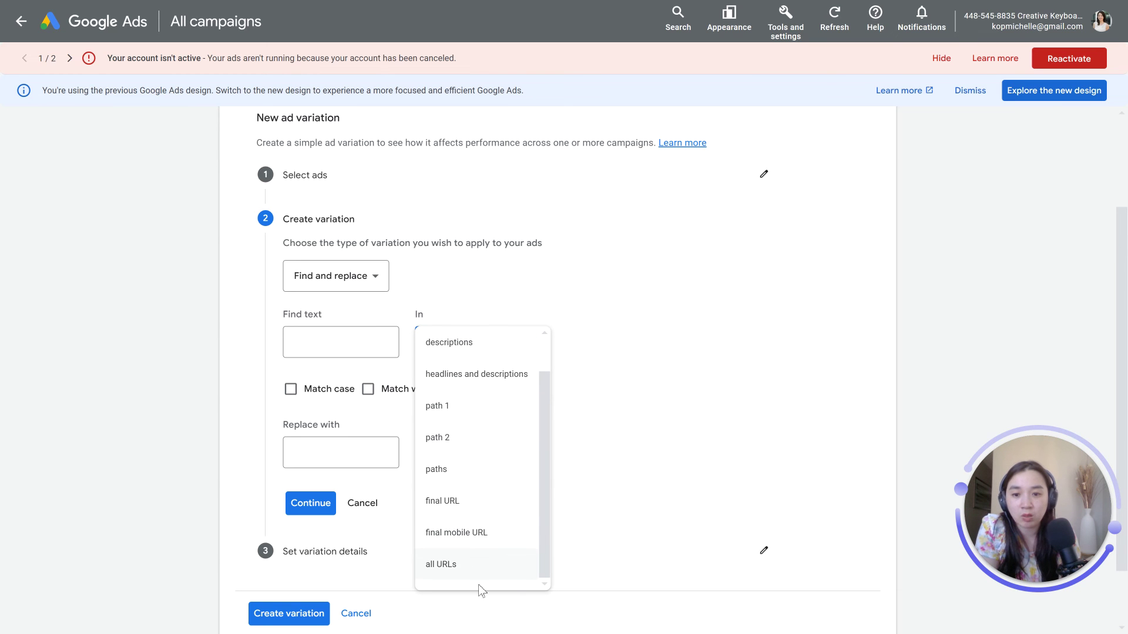
click(360, 585)
scroll(385, 600, down, 2)
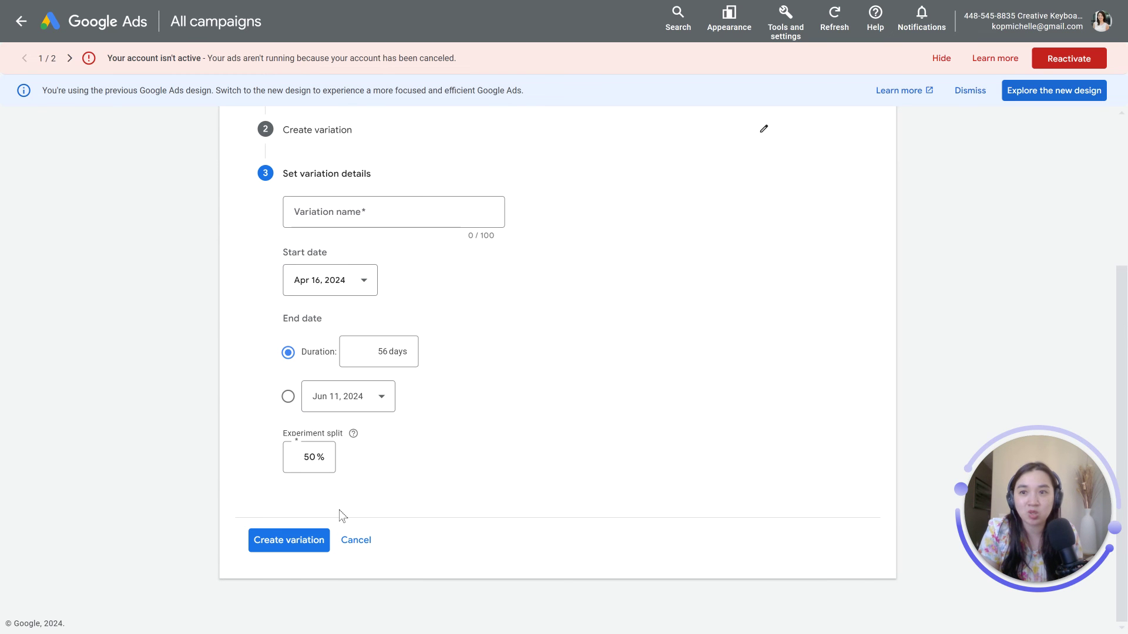
scroll(256, 478, up, 4)
scroll(261, 481, down, 4)
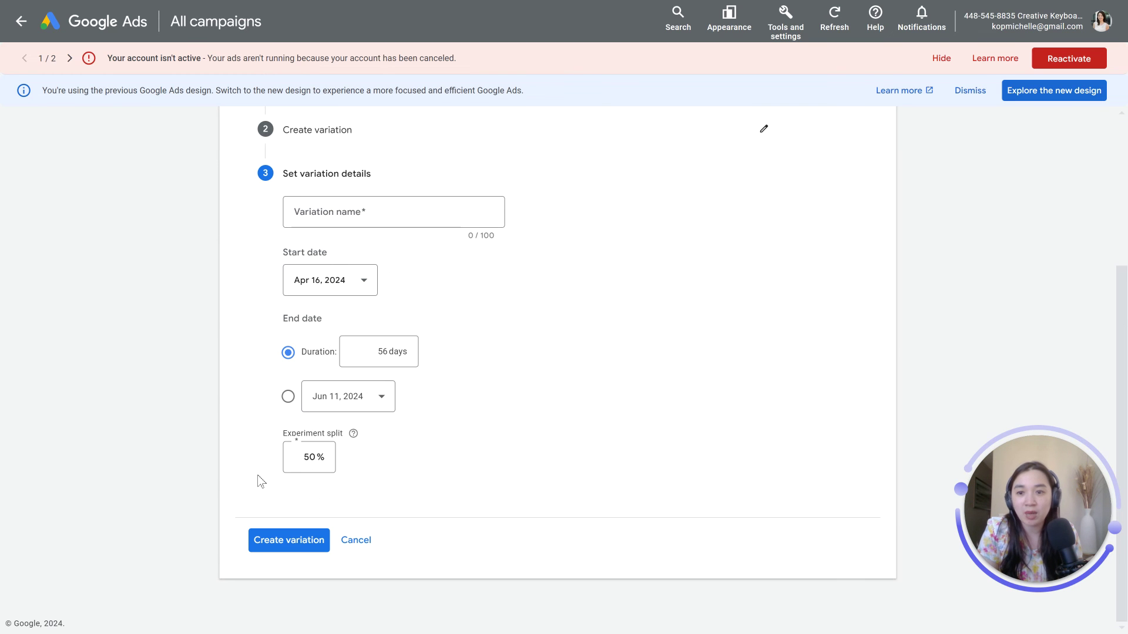